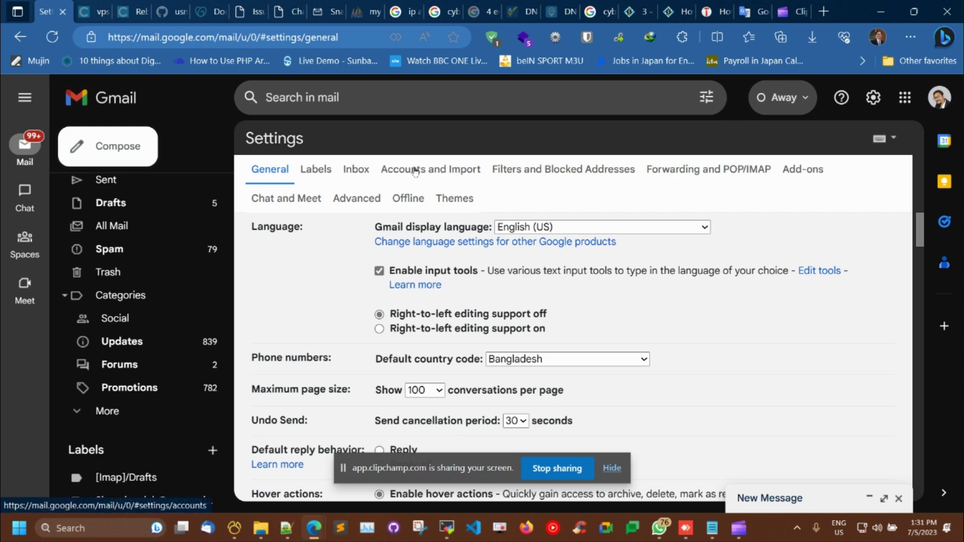
# Step: Open Accounts and Import and choose 'Add a mail account' under Check mail from other accounts
pyautogui.click(437, 170)
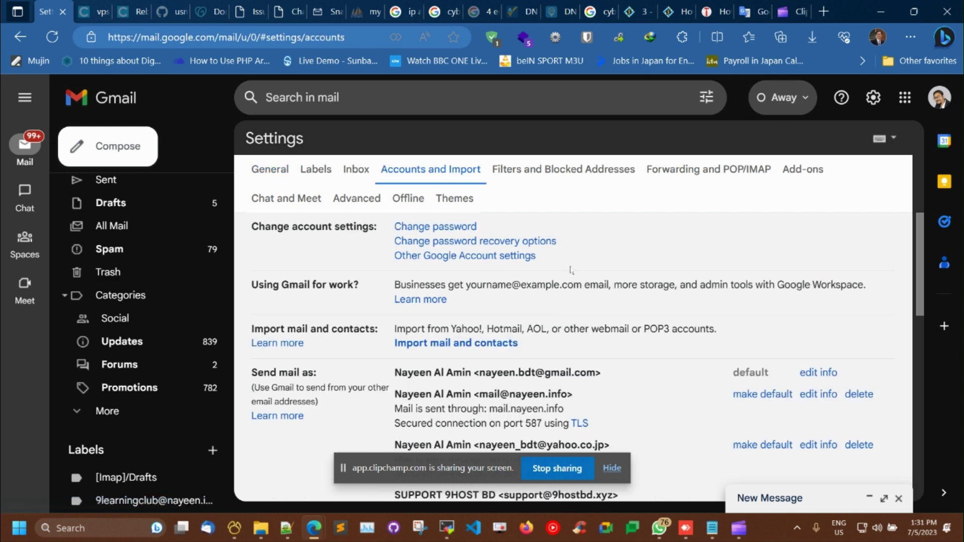
pyautogui.scroll(-5, 538, 298)
pyautogui.scroll(-3, 571, 269)
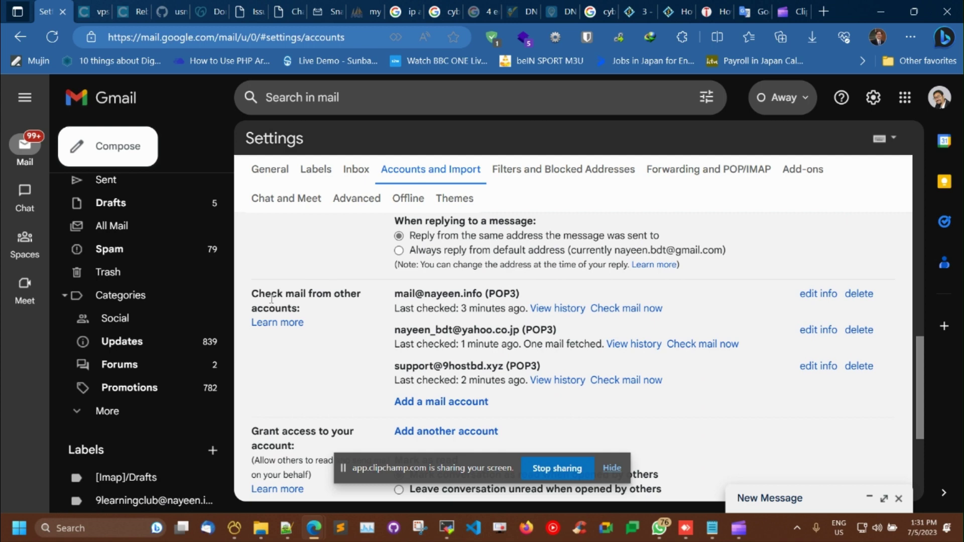
pyautogui.scroll(-1, 454, 327)
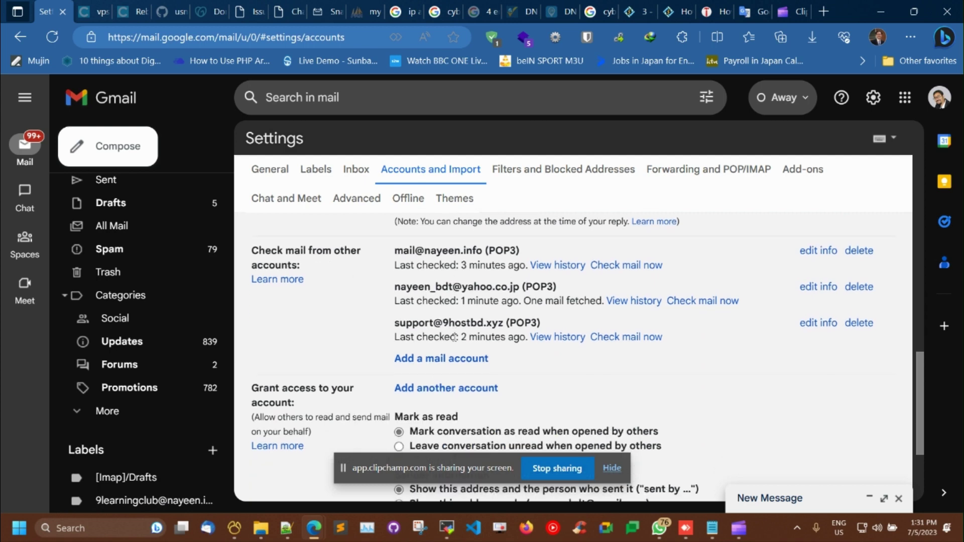
pyautogui.click(455, 358)
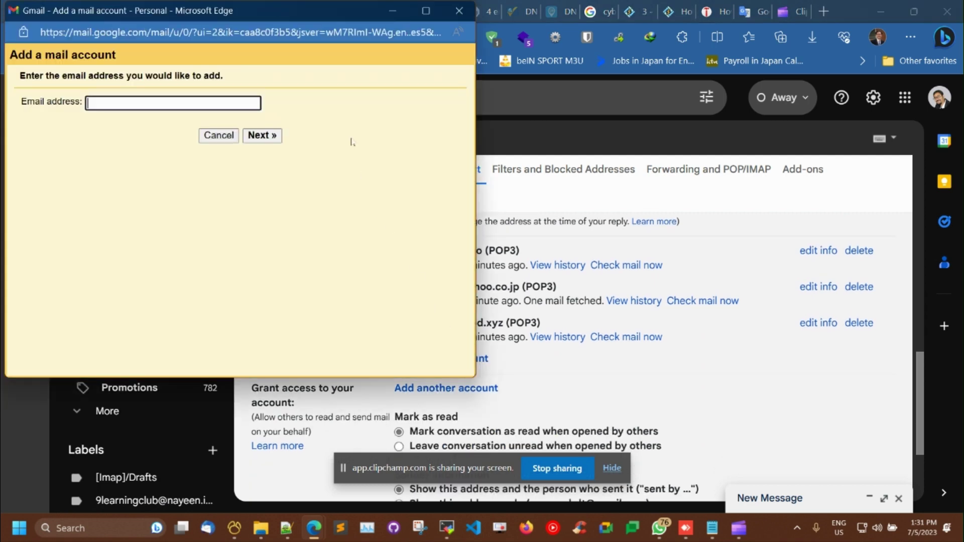
# Step: Enter the domain's contact address as the new account and choose Import emails (POP3)
pyautogui.moveTo(267, 19); pyautogui.dragTo(465, 83)
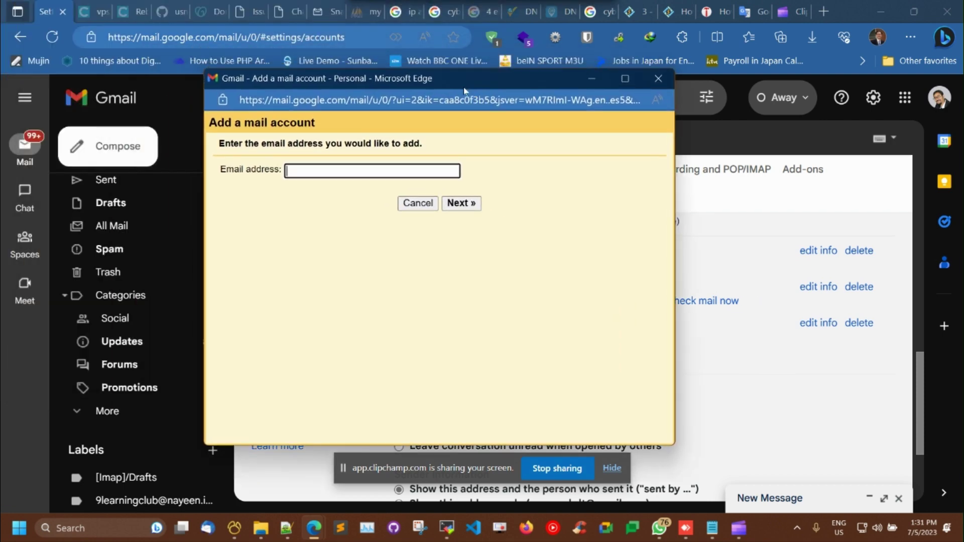
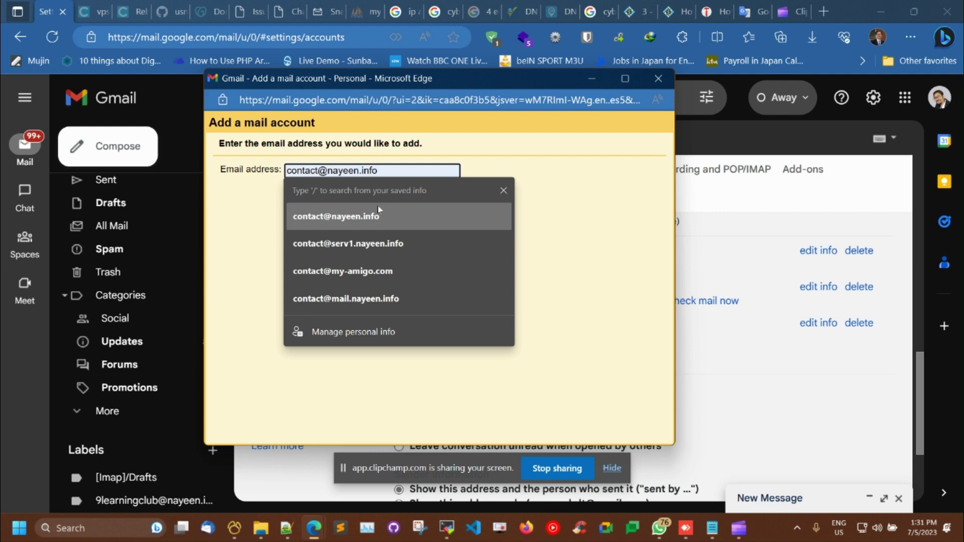
pyautogui.click(377, 210)
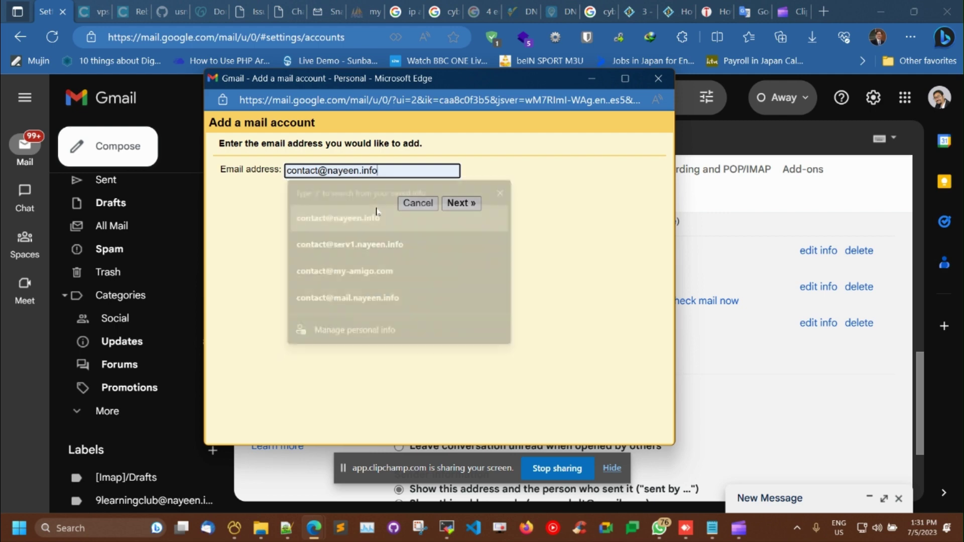
pyautogui.click(467, 203)
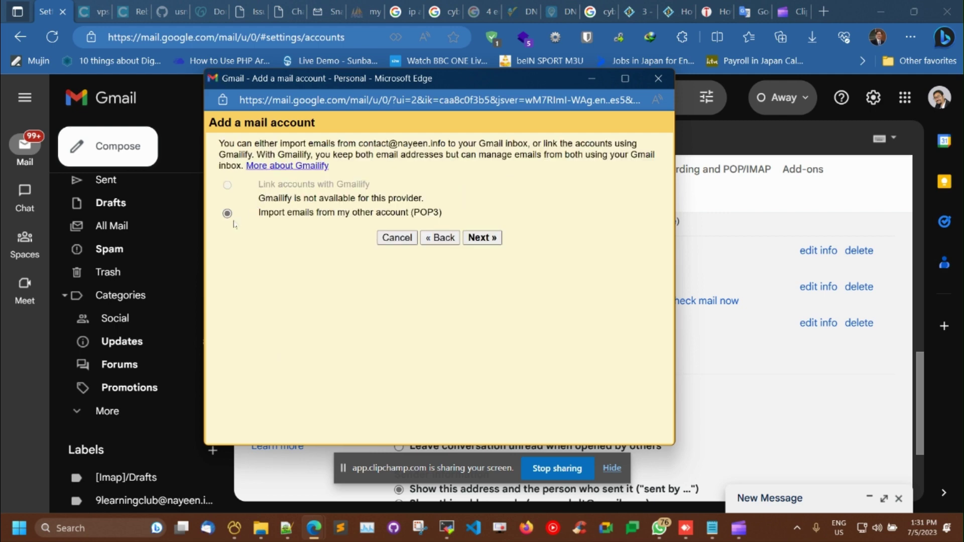
pyautogui.click(494, 244)
# Step: Fill the POP3 username with the full address and enter the account password
pyautogui.click(381, 183)
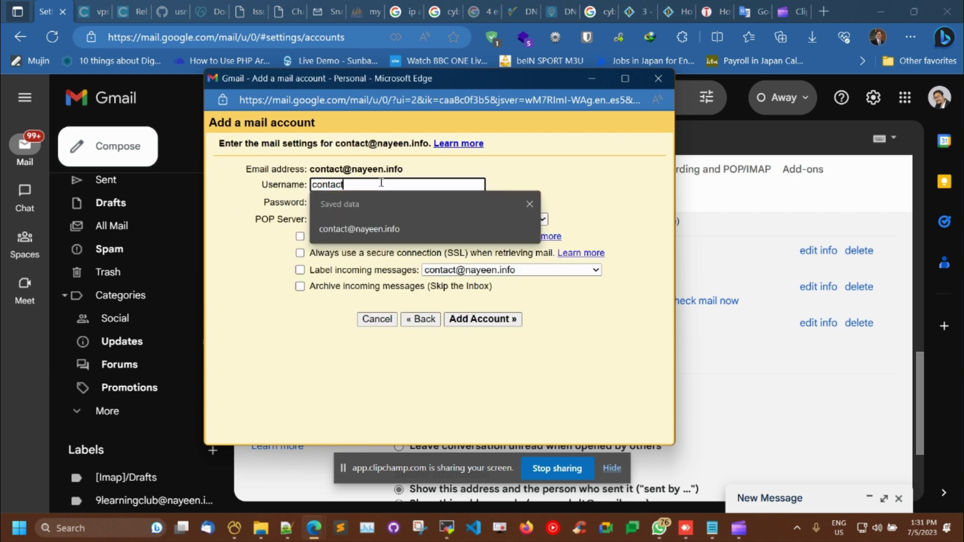
pyautogui.click(401, 229)
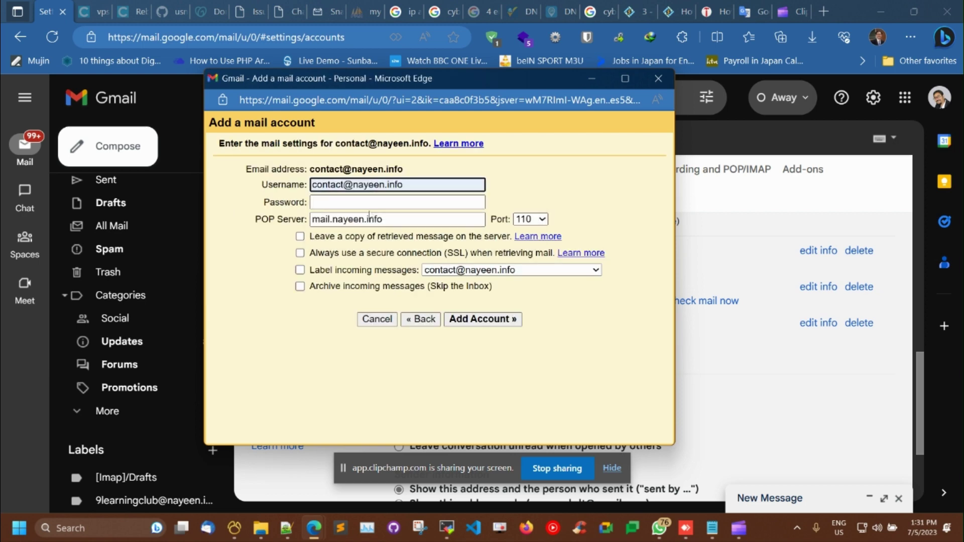
pyautogui.click(370, 203)
pyautogui.write('•••••••')
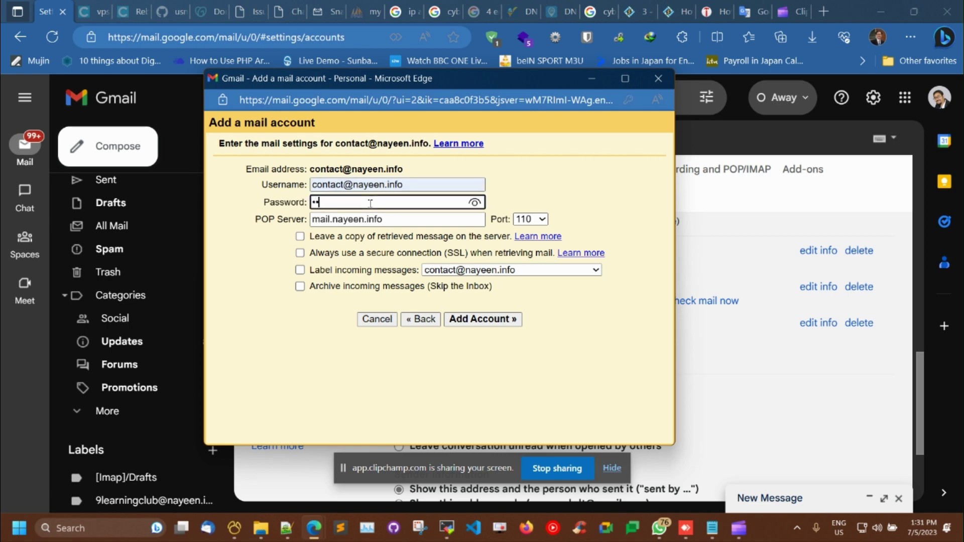
pyautogui.write('••••')
# Step: Change the POP server name to the nayeen.info mail host
pyautogui.click(396, 220)
pyautogui.moveTo(396, 219); pyautogui.dragTo(307, 220)
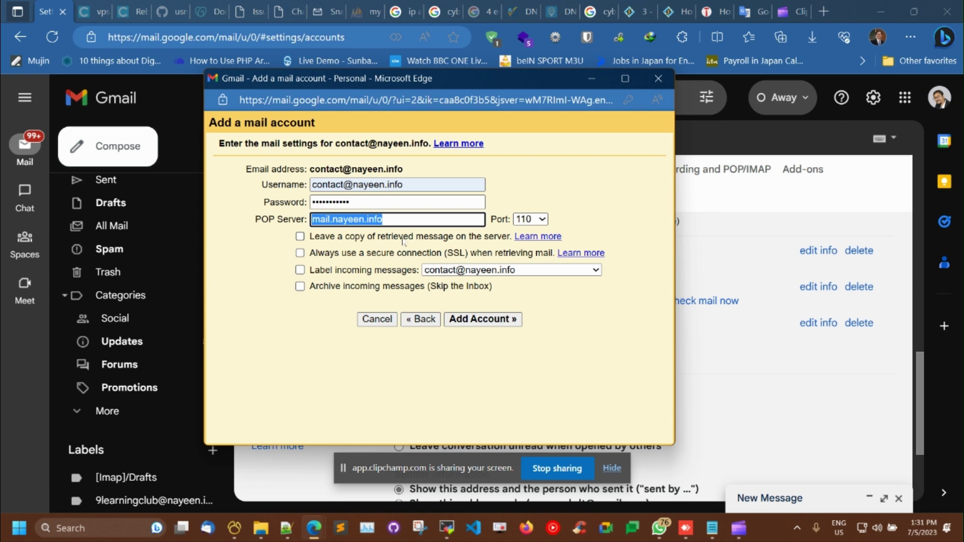
pyautogui.press('End')
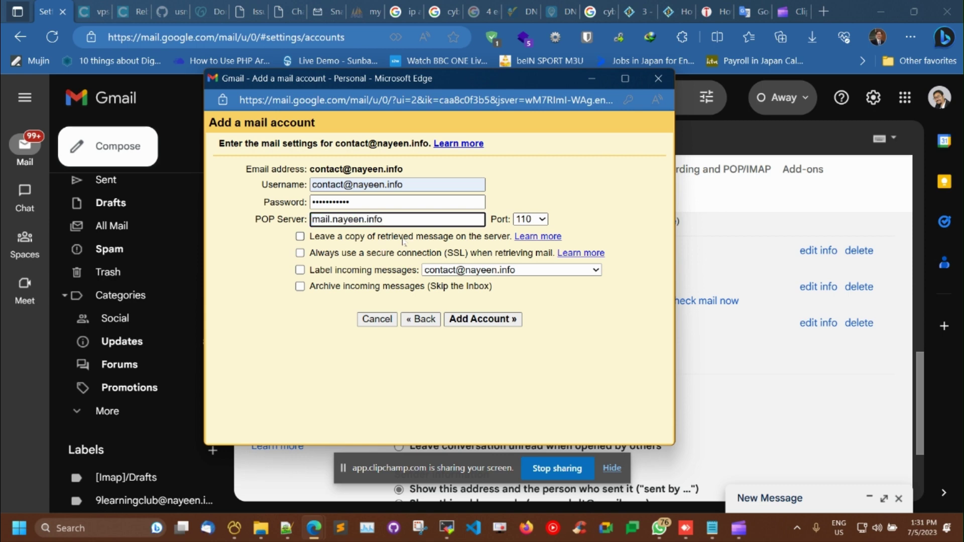
pyautogui.press('BackSpace')
pyautogui.press('BackSpace')
pyautogui.press('BackSpace')
pyautogui.press('BackSpace')
pyautogui.press('BackSpace')
pyautogui.press('BackSpace')
pyautogui.press('BackSpace')
pyautogui.press('BackSpace')
pyautogui.press('BackSpace')
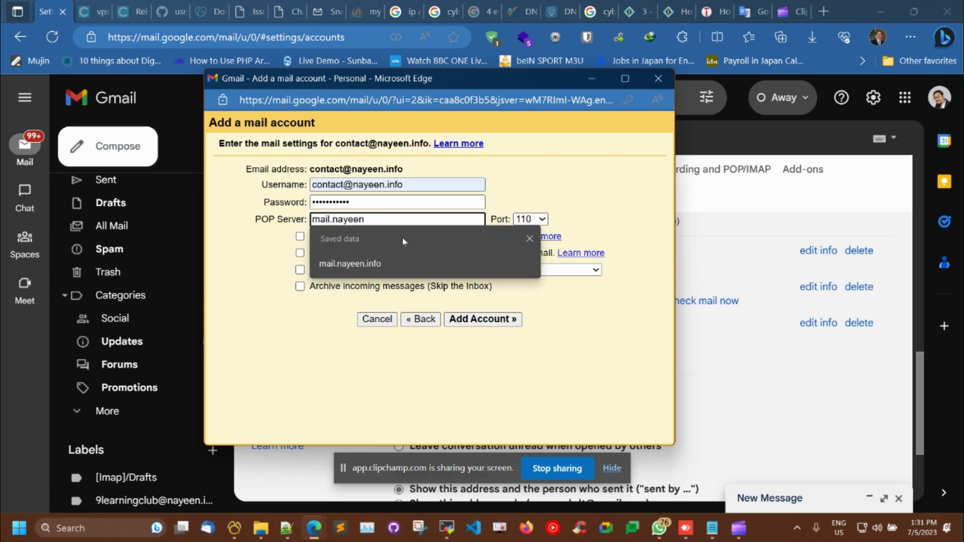
pyautogui.press('BackSpace')
pyautogui.press('BackSpace')
pyautogui.write('your')
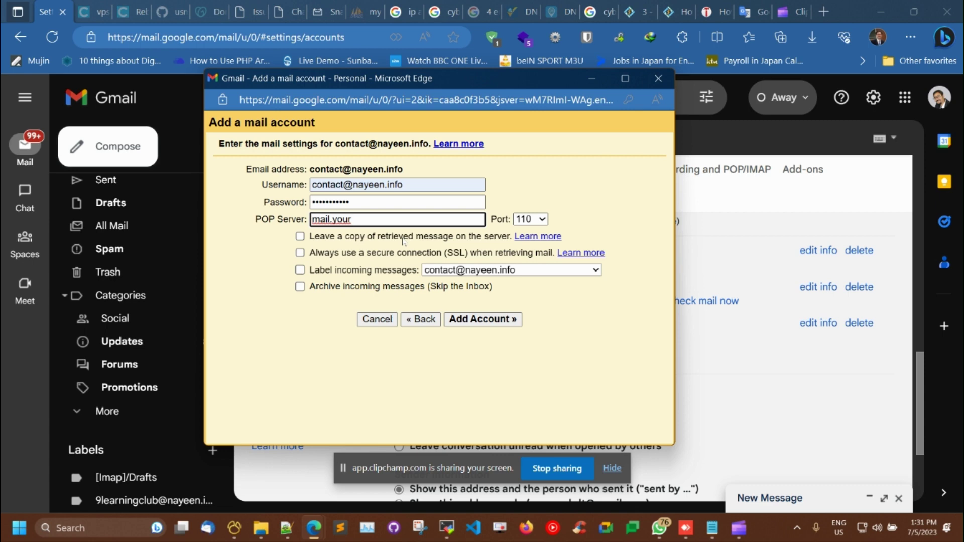
pyautogui.write(' domain.com')
pyautogui.press('BackSpace')
pyautogui.press('BackSpace')
pyautogui.press('BackSpace')
pyautogui.press('BackSpace')
pyautogui.press('BackSpace')
pyautogui.press('BackSpace')
pyautogui.press('BackSpace')
pyautogui.press('BackSpace')
pyautogui.press('BackSpace')
pyautogui.press('BackSpace')
pyautogui.press('BackSpace')
pyautogui.press('BackSpace')
pyautogui.press('BackSpace')
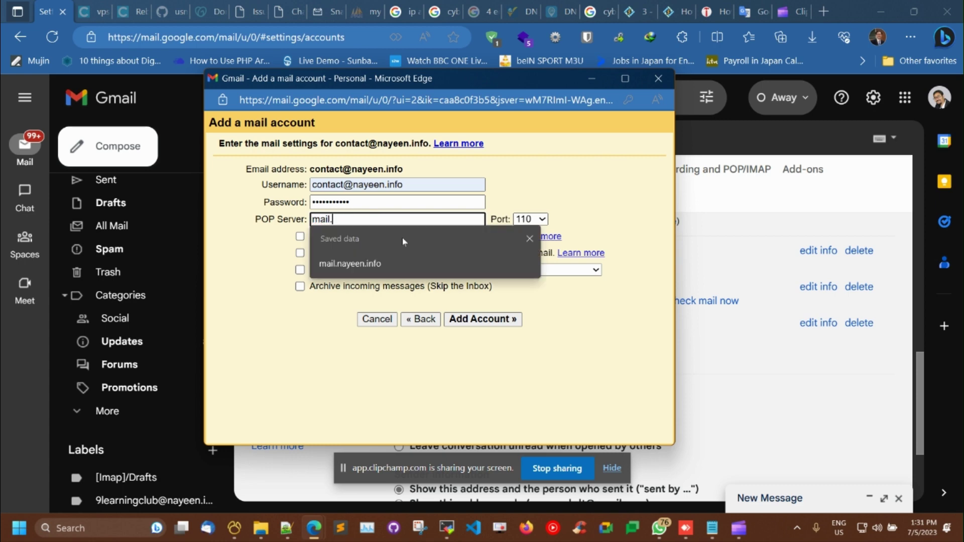
pyautogui.write('nayeen.info')
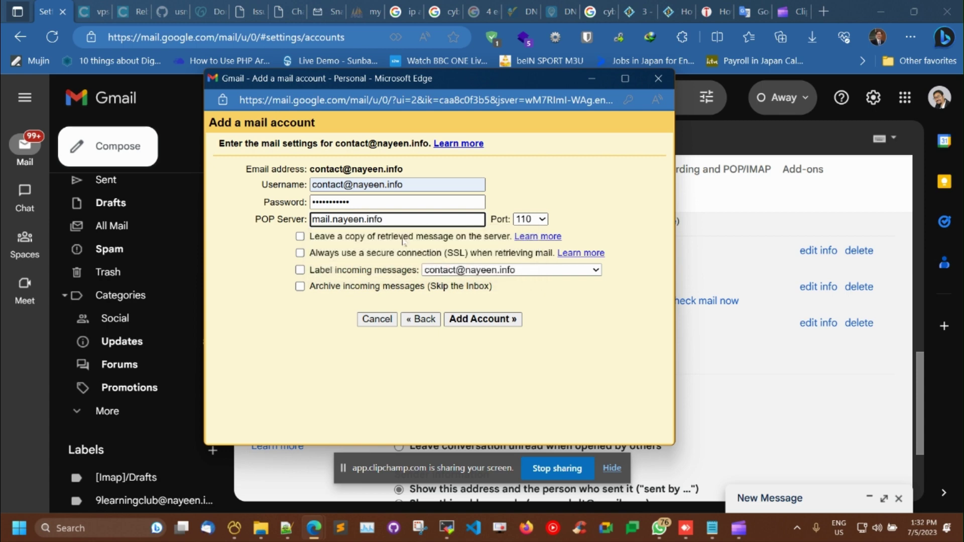
# Step: Use port 995 with SSL, label incoming messages, and add the POP3 account
pyautogui.click(532, 220)
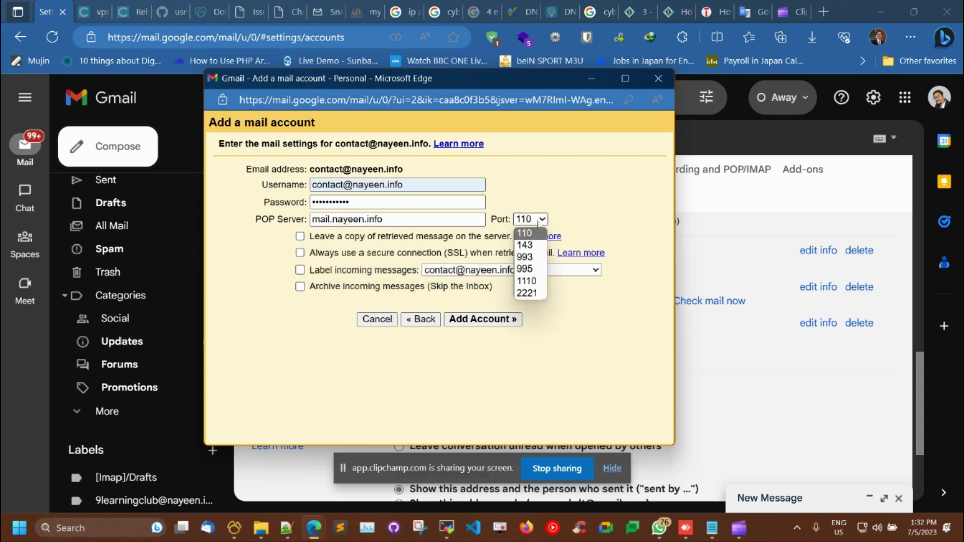
pyautogui.click(528, 271)
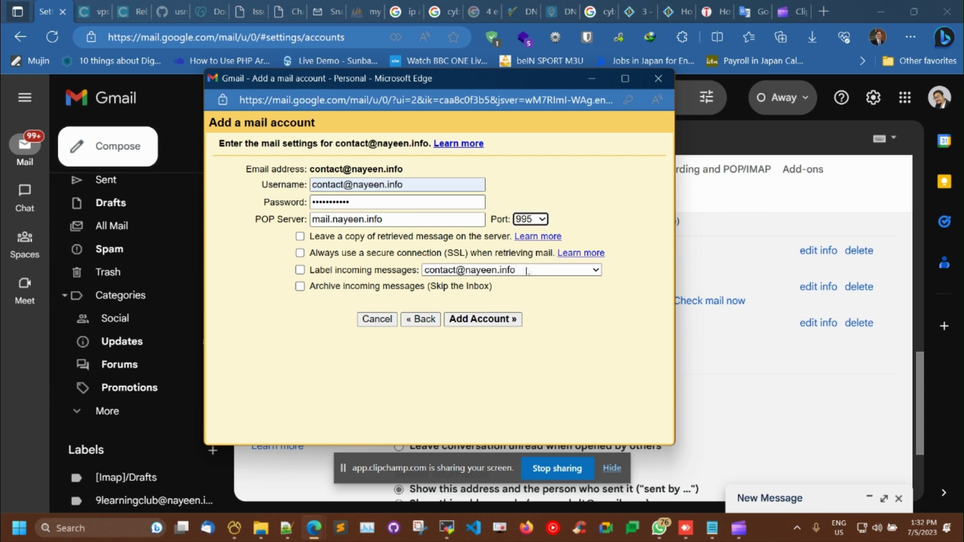
pyautogui.click(370, 255)
pyautogui.click(368, 270)
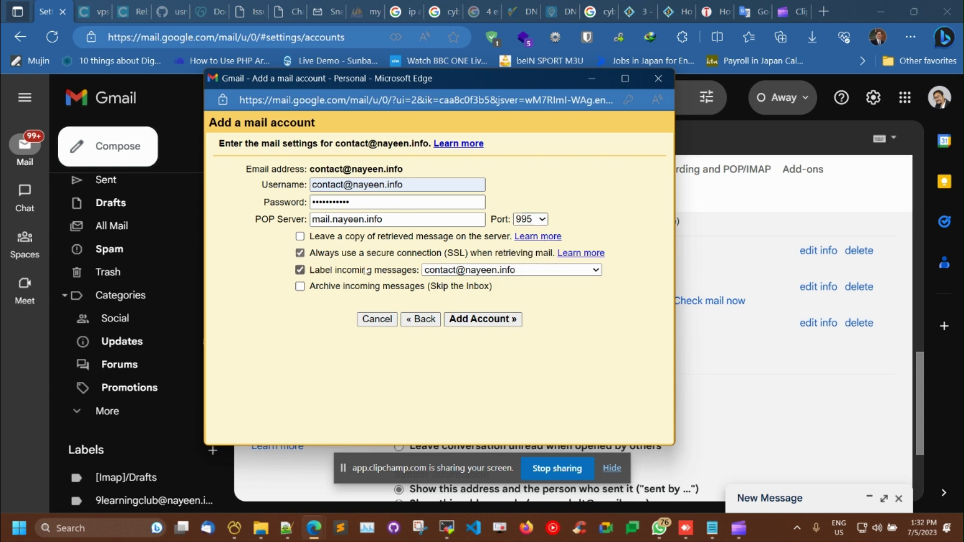
pyautogui.click(477, 322)
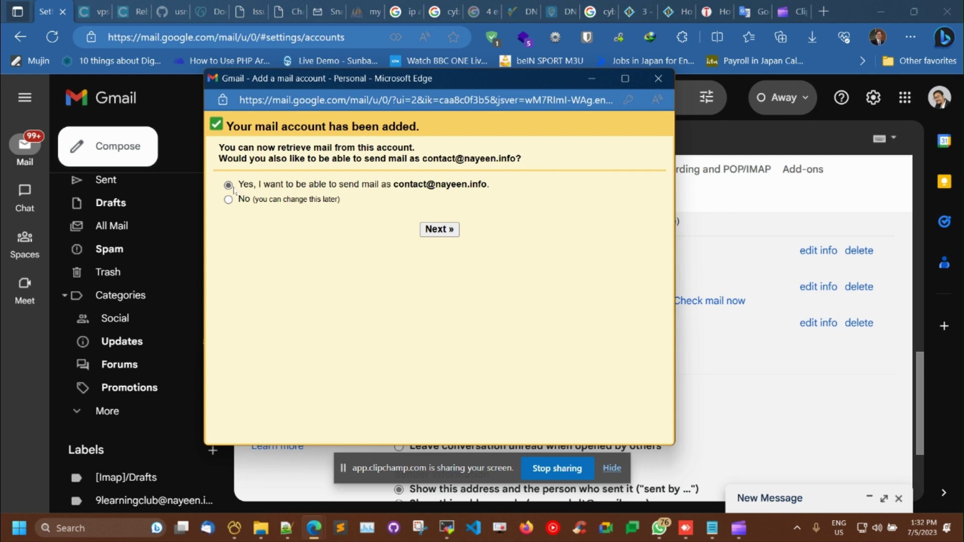
# Step: Agree to also send as this address, keep the sender name, and fill the SMTP username
pyautogui.click(428, 229)
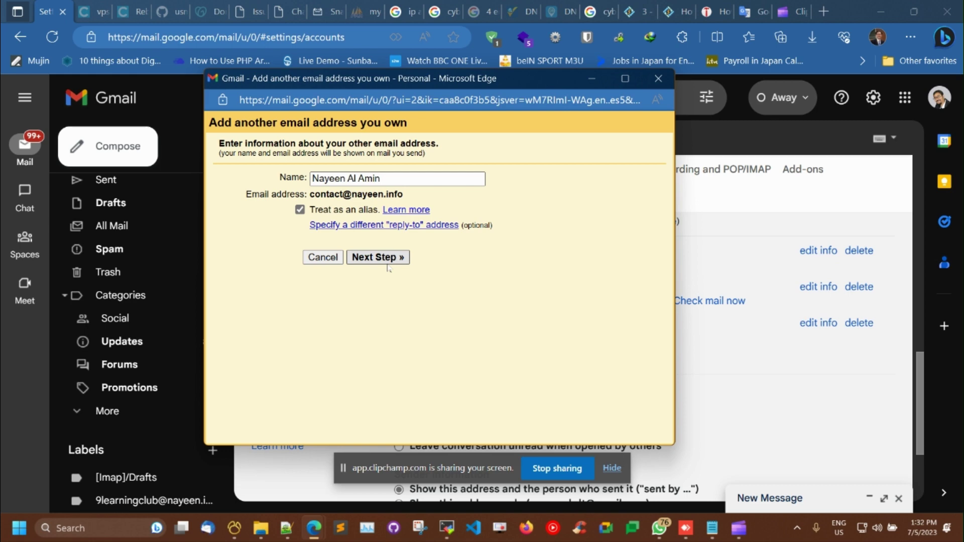
pyautogui.click(380, 260)
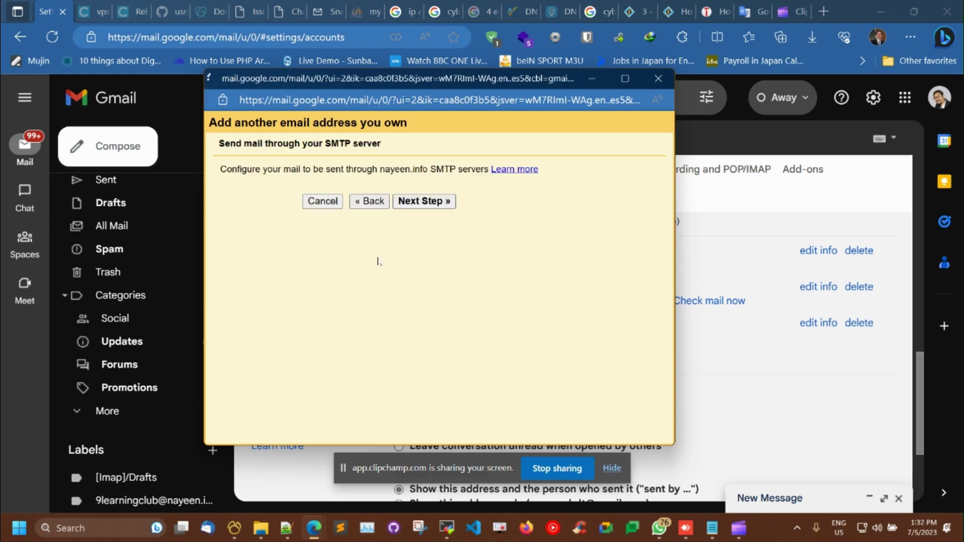
pyautogui.click(382, 211)
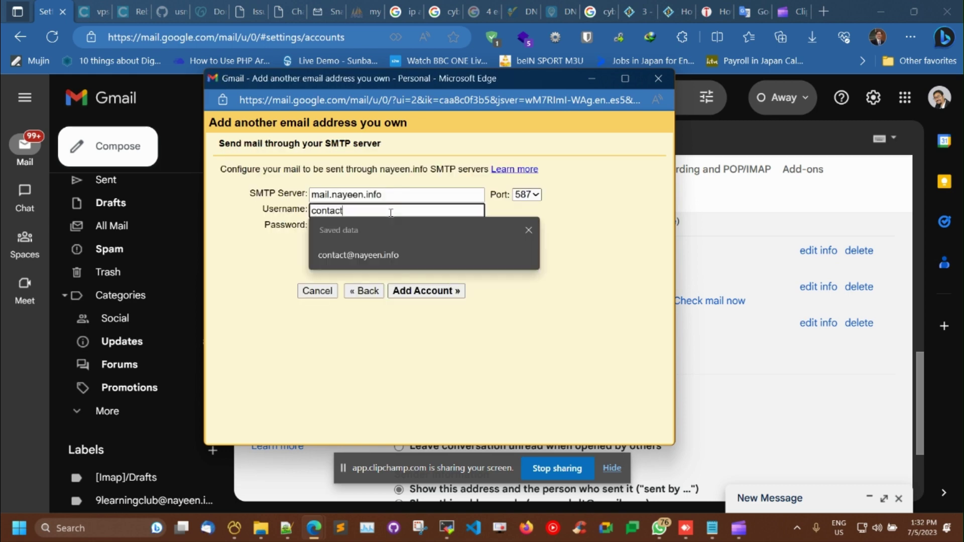
pyautogui.click(394, 256)
# Step: Set the SMTP server to mail.nayeen.info
pyautogui.click(396, 196)
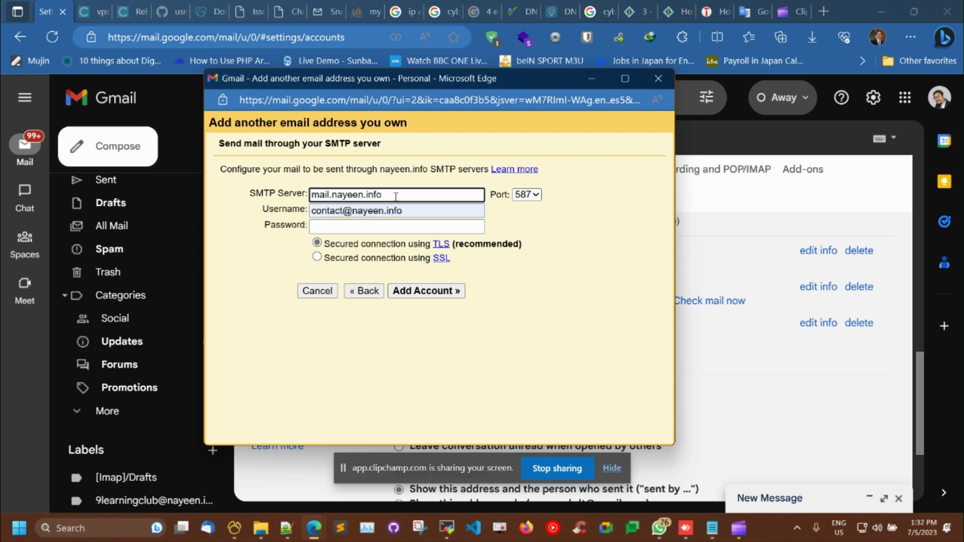
pyautogui.moveTo(396, 196); pyautogui.dragTo(333, 198)
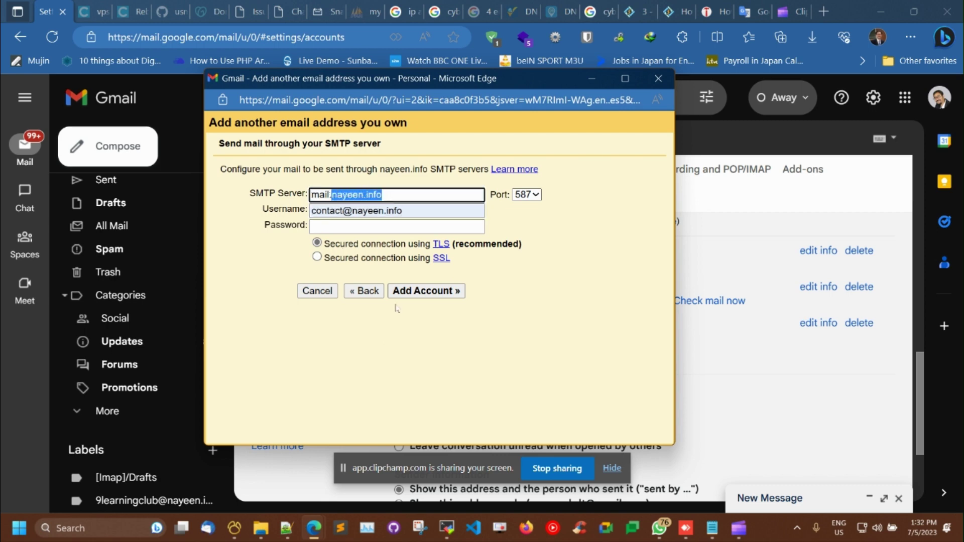
pyautogui.write('your')
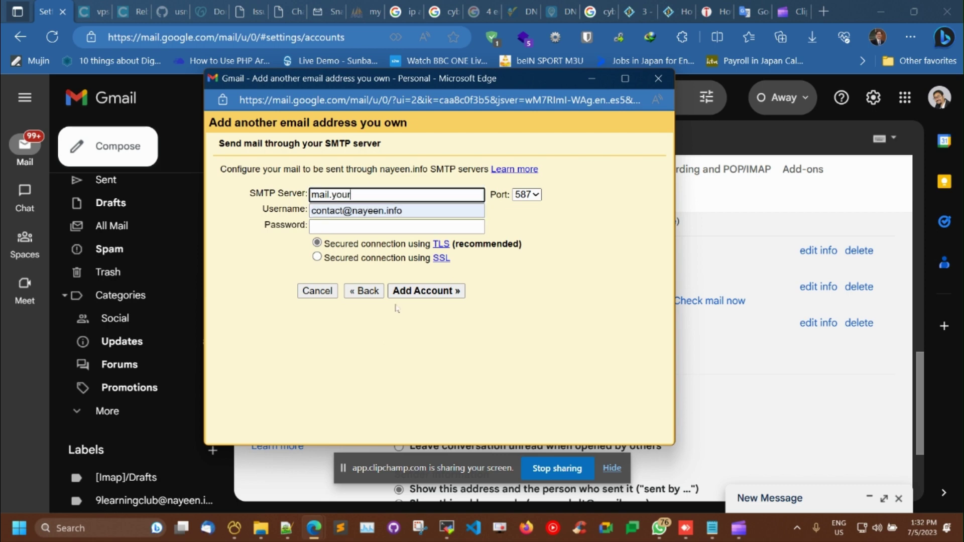
pyautogui.write('domain.com')
pyautogui.press('BackSpace')
pyautogui.press('BackSpace')
pyautogui.press('BackSpace')
pyautogui.press('BackSpace')
pyautogui.press('BackSpace')
pyautogui.press('BackSpace')
pyautogui.press('BackSpace')
pyautogui.press('BackSpace')
pyautogui.press('BackSpace')
pyautogui.press('BackSpace')
pyautogui.press('BackSpace')
pyautogui.press('BackSpace')
pyautogui.press('BackSpace')
pyautogui.press('BackSpace')
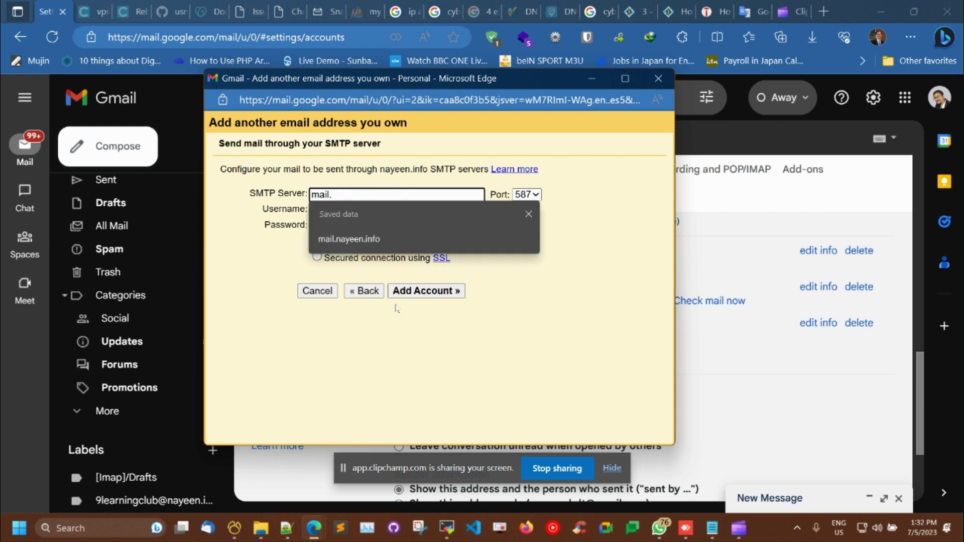
pyautogui.write('nayeen.info')
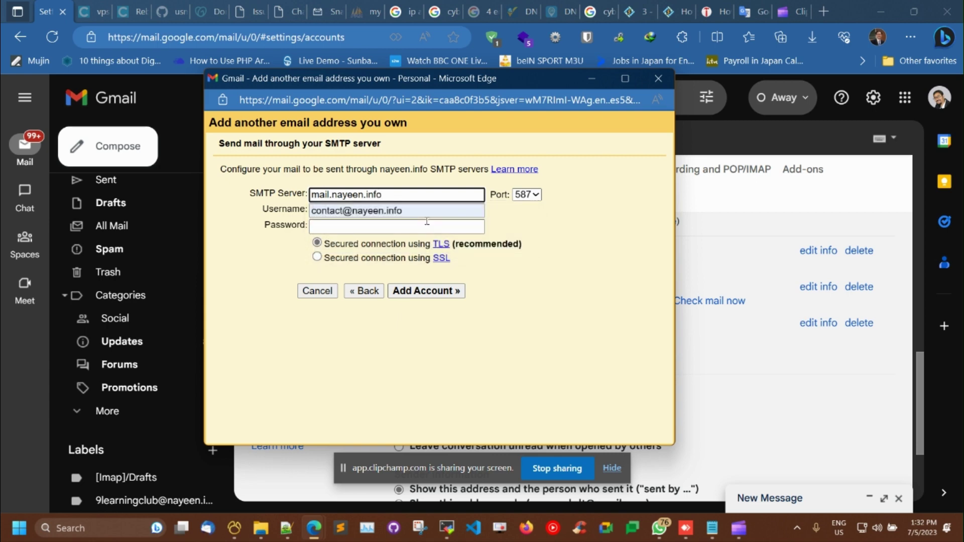
# Step: Keep port 587, enter the SMTP password, and submit the details with TLS
pyautogui.click(527, 195)
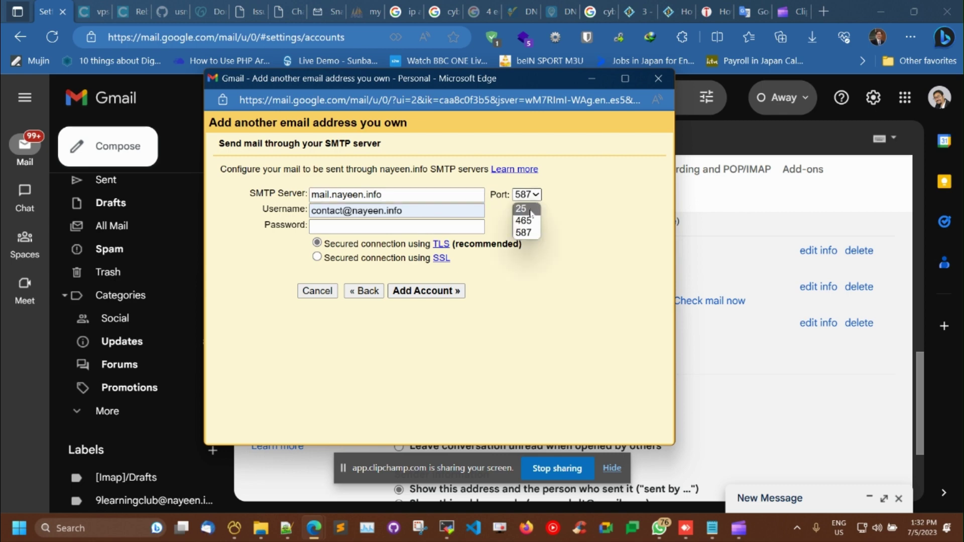
pyautogui.click(525, 234)
pyautogui.click(410, 232)
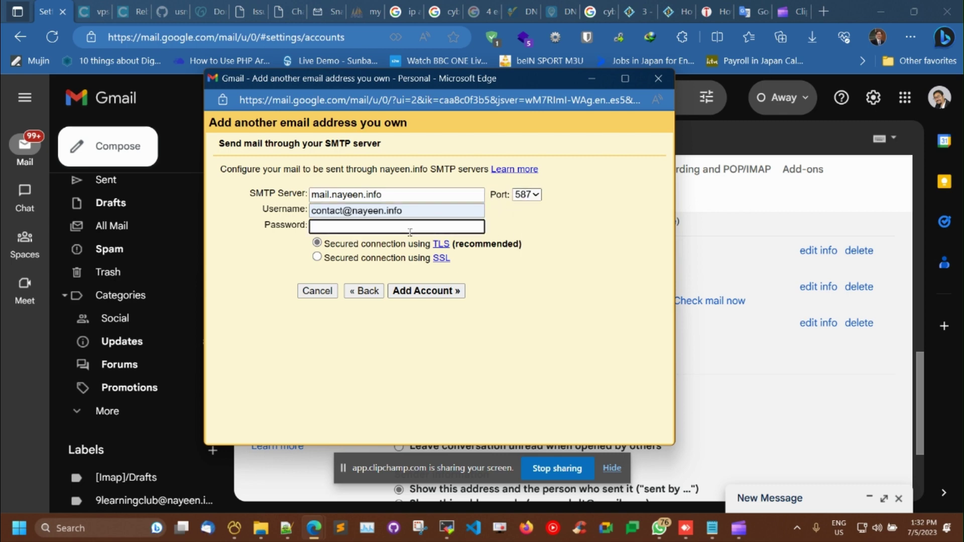
pyautogui.write('•••••••••••')
pyautogui.doubleClick(322, 245)
pyautogui.click(320, 245)
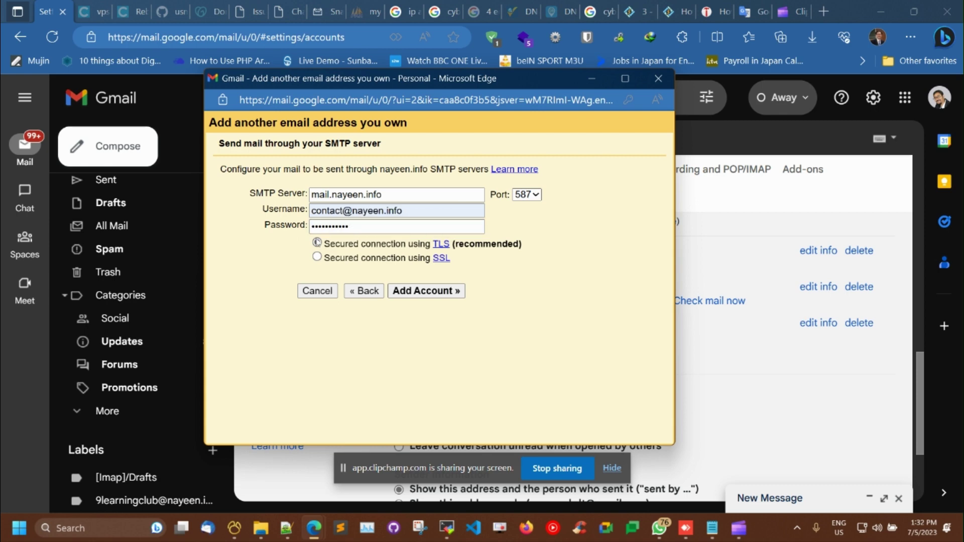
pyautogui.click(449, 292)
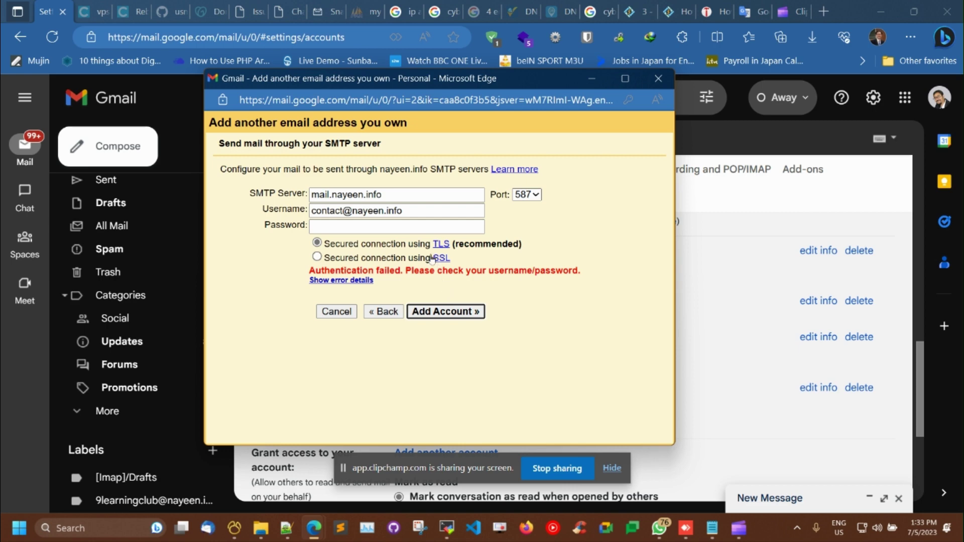
# Step: Retype the SMTP password, resubmit the account, then switch to the SnappyMail webmail tab
pyautogui.click(395, 228)
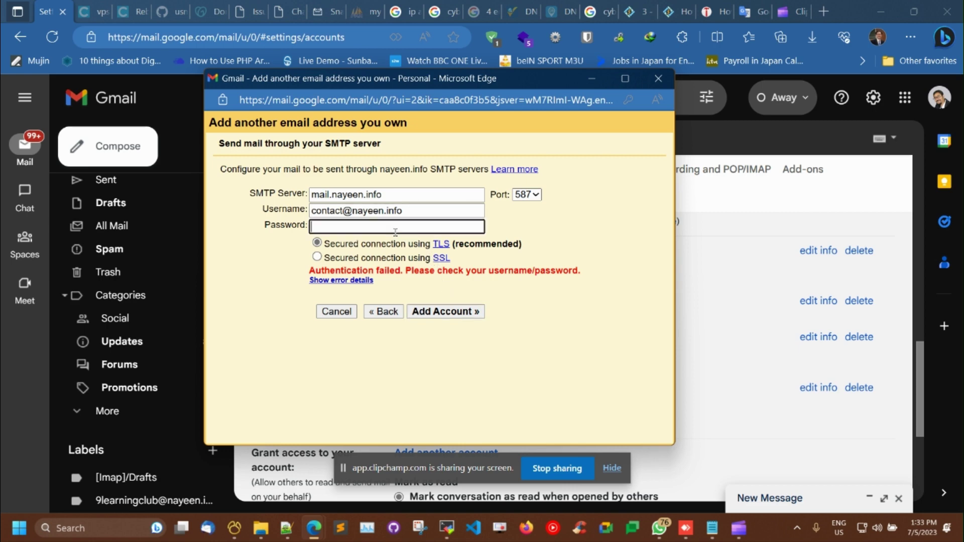
pyautogui.write('•••••••••••')
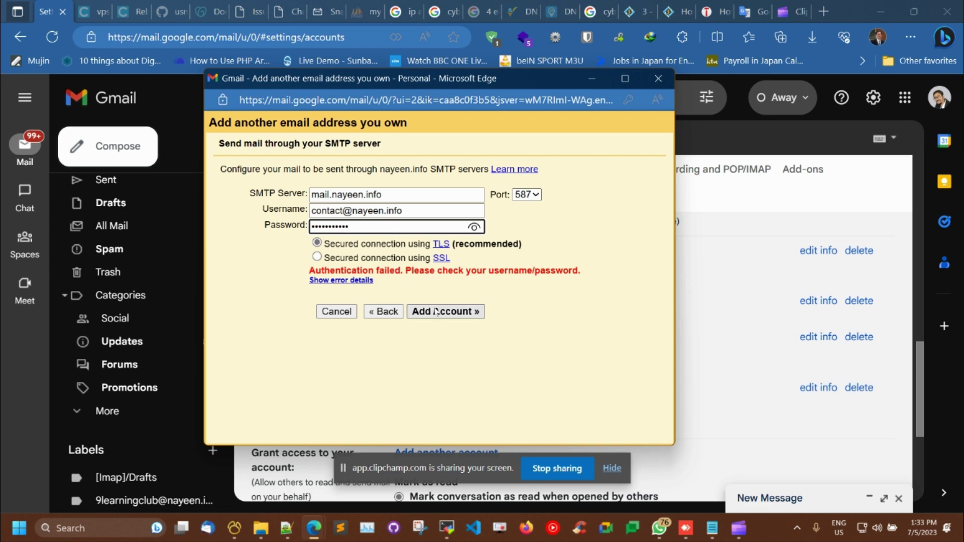
pyautogui.click(432, 312)
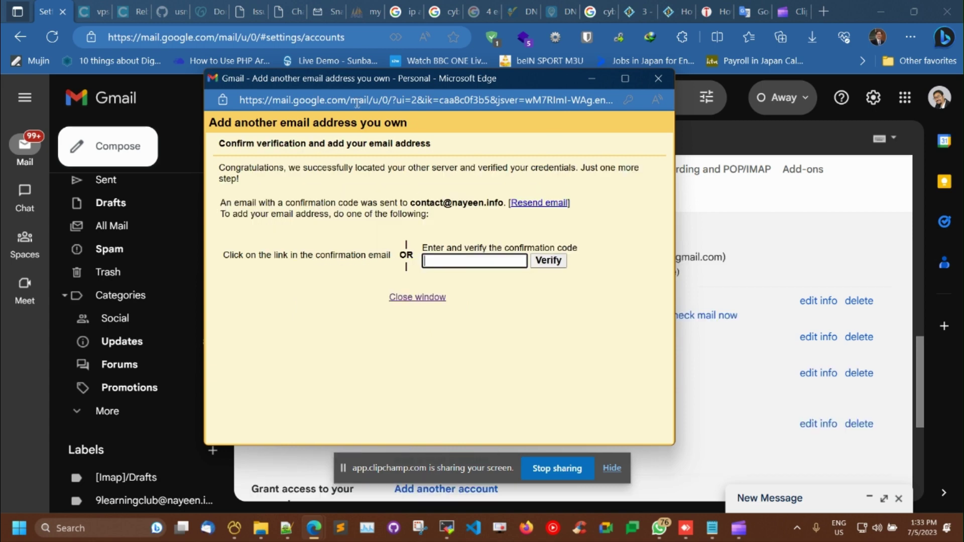
pyautogui.click(331, 10)
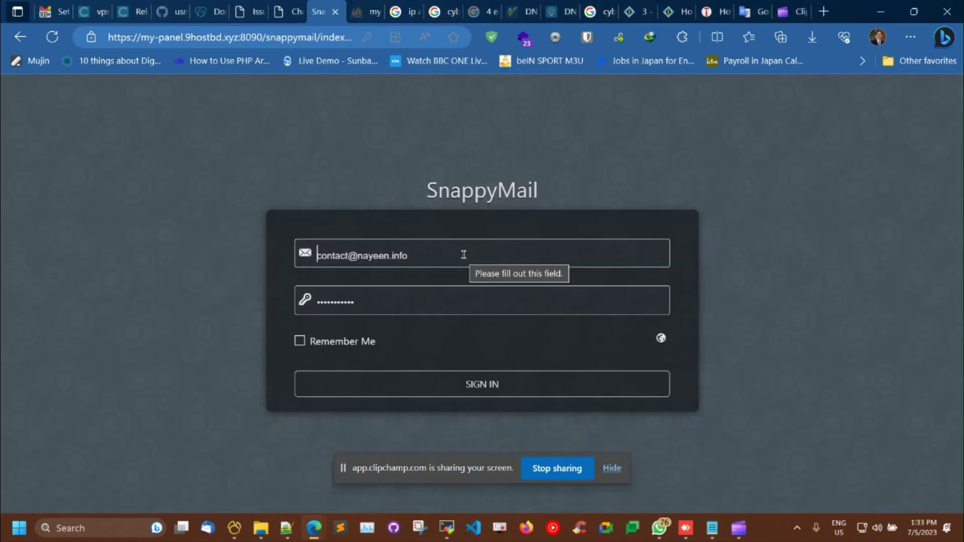
# Step: Replace the saved password in the SnappyMail login and sign in to the domain mailbox
pyautogui.moveTo(462, 254); pyautogui.dragTo(344, 248)
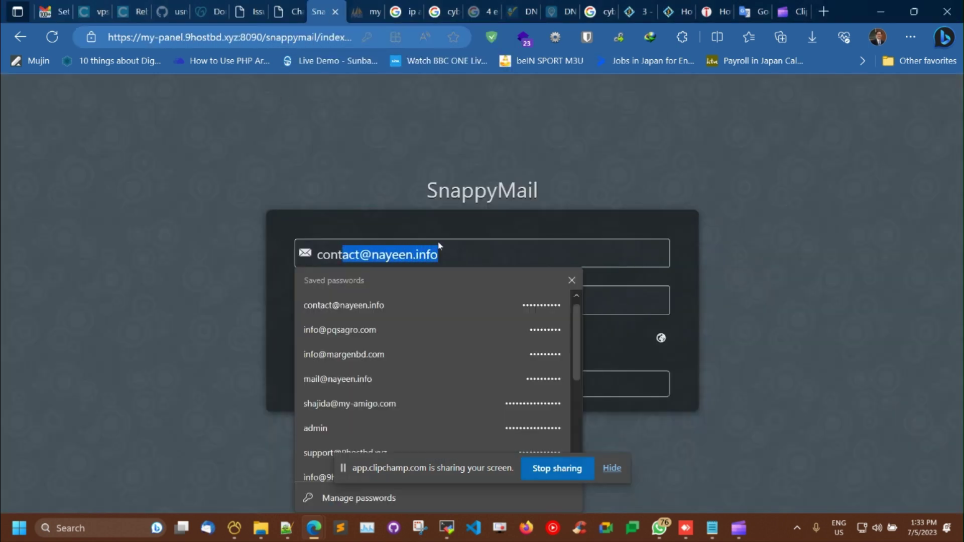
pyautogui.click(445, 244)
pyautogui.click(419, 309)
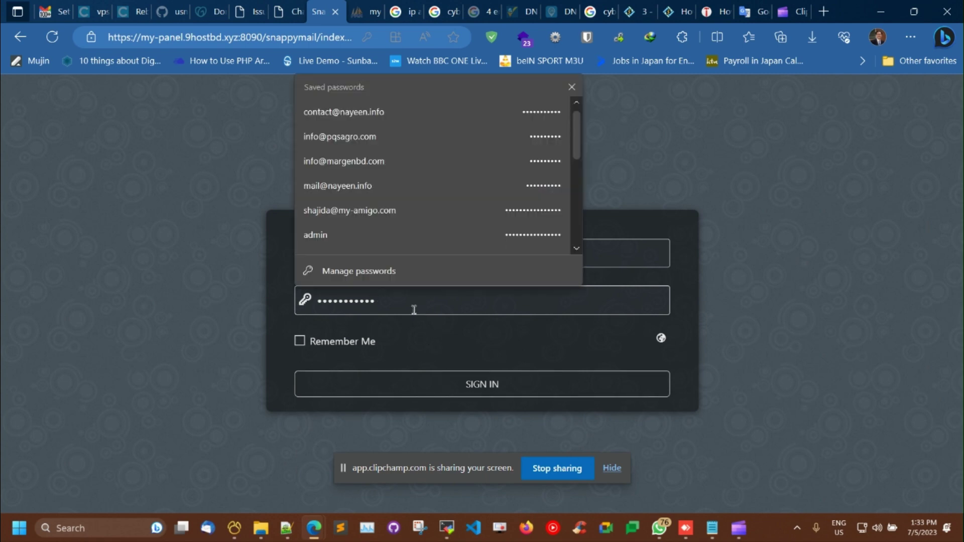
pyautogui.moveTo(414, 310); pyautogui.dragTo(305, 311)
pyautogui.write('******')
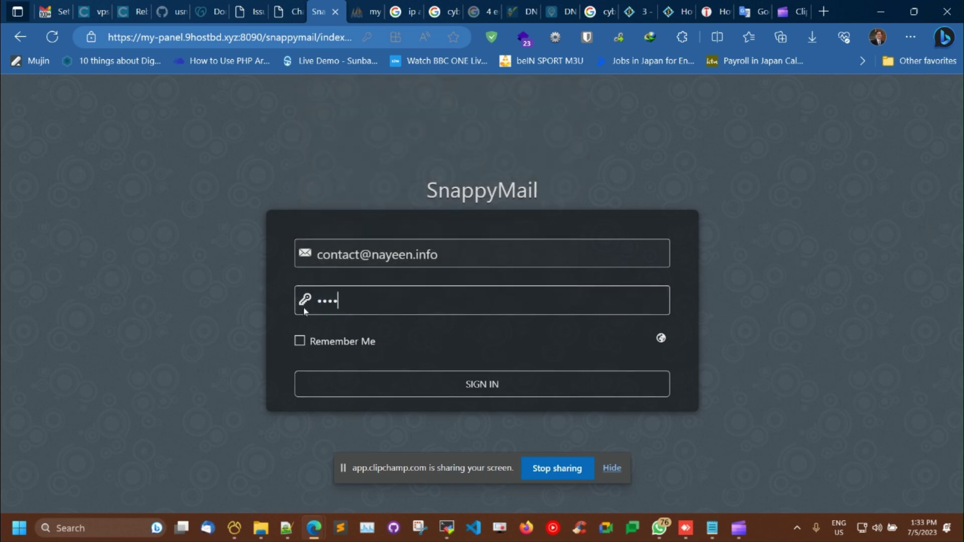
pyautogui.write('*****')
pyautogui.press('BackSpace')
pyautogui.press('BackSpace')
pyautogui.press('BackSpace')
pyautogui.press('BackSpace')
pyautogui.press('BackSpace')
pyautogui.press('BackSpace')
pyautogui.press('BackSpace')
pyautogui.press('BackSpace')
pyautogui.press('BackSpace')
pyautogui.press('BackSpace')
pyautogui.press('BackSpace')
pyautogui.write('***********')
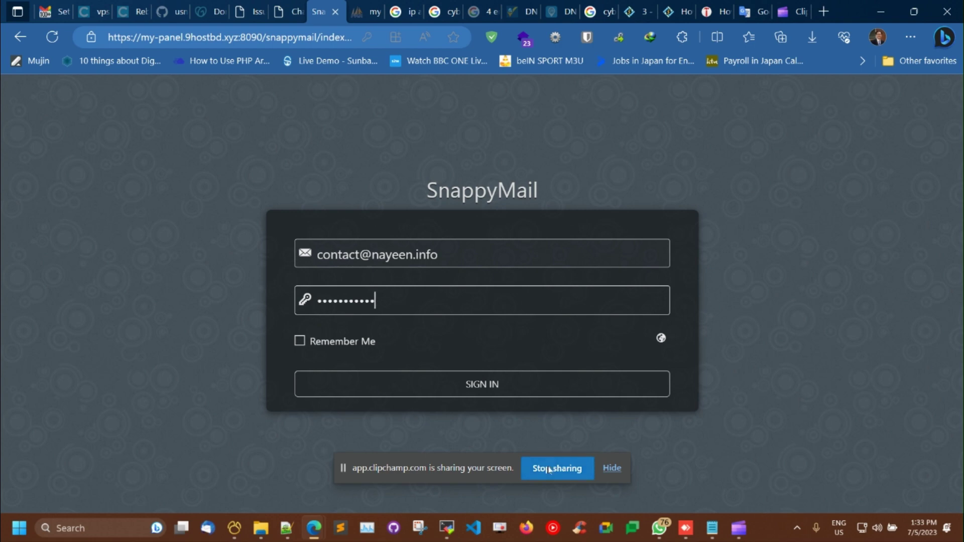
pyautogui.click(505, 384)
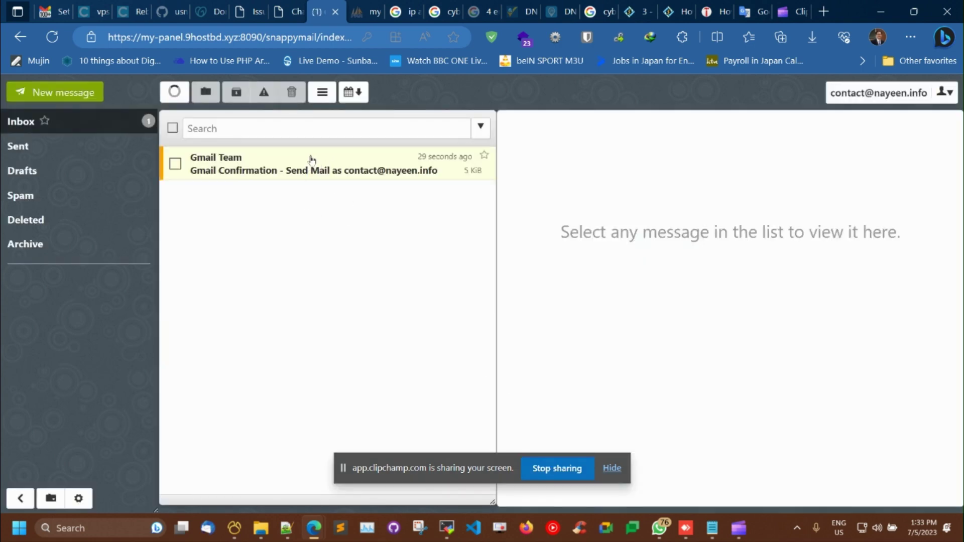
# Step: Copy the code from the Gmail Confirmation email and verify it in Gmail's confirmation window
pyautogui.click(311, 160)
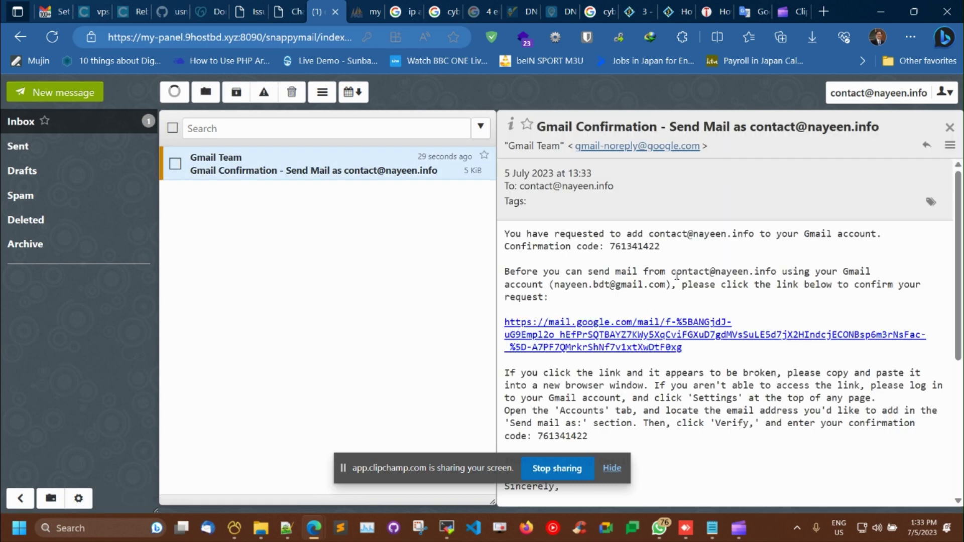
pyautogui.doubleClick(641, 247)
pyautogui.hotkey('ctrl', 'c')
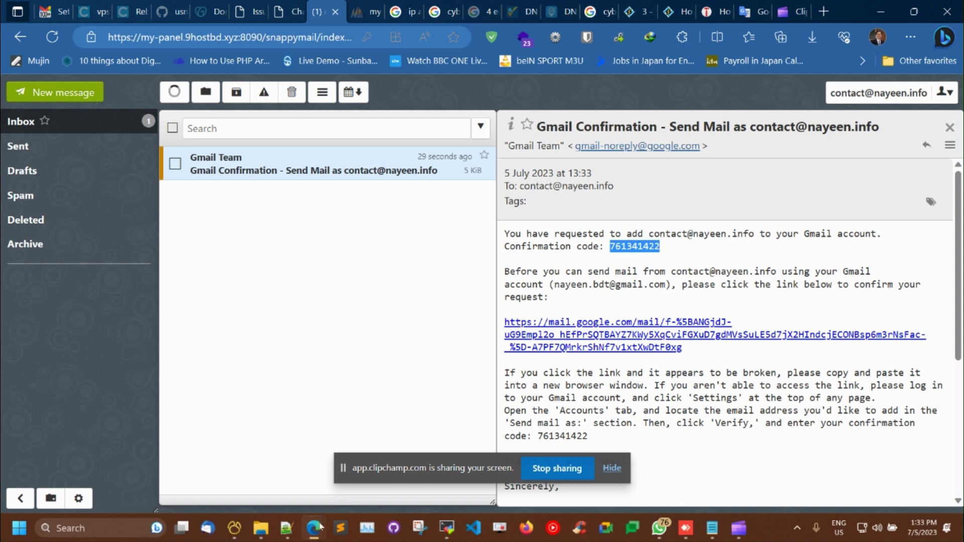
pyautogui.moveTo(314, 527)
pyautogui.click(387, 467)
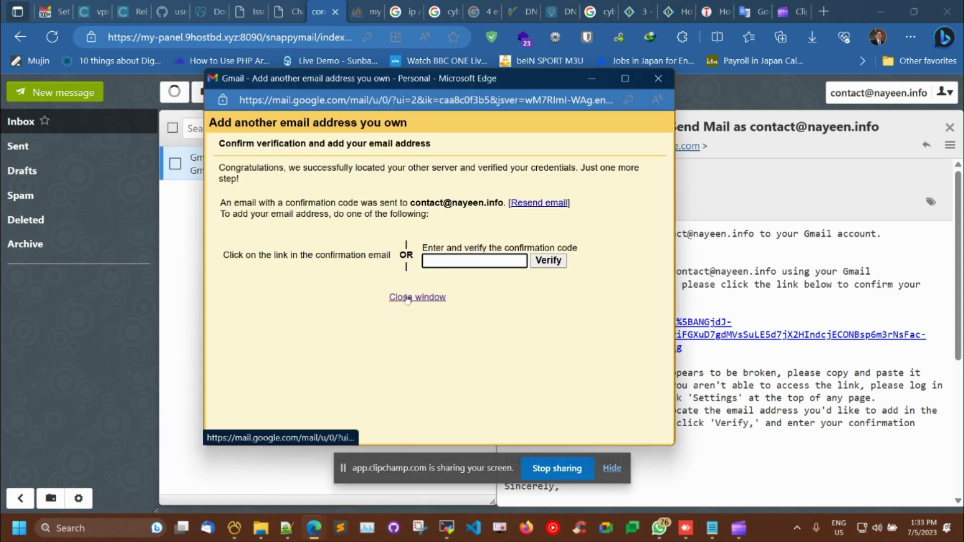
pyautogui.hotkey('ctrl', 'v')
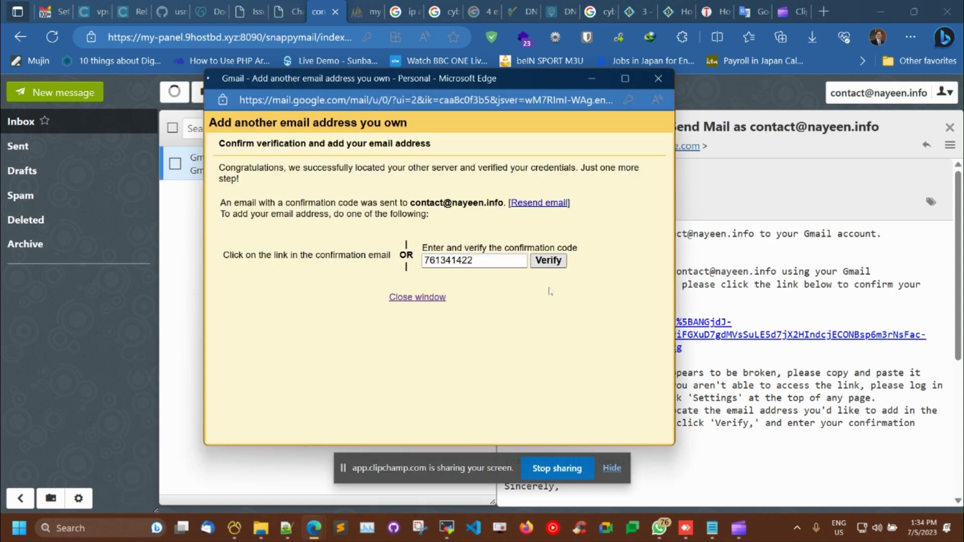
pyautogui.click(554, 266)
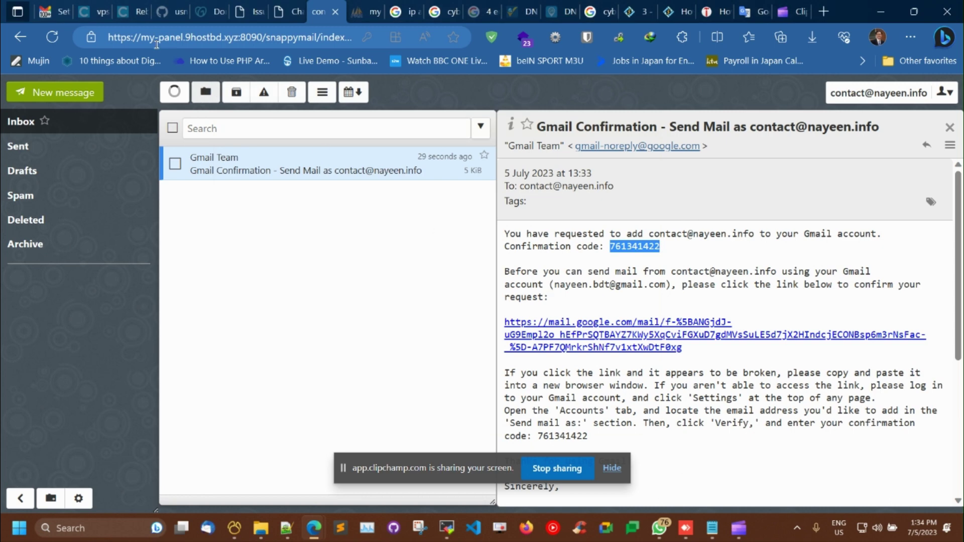
pyautogui.press('super+d')
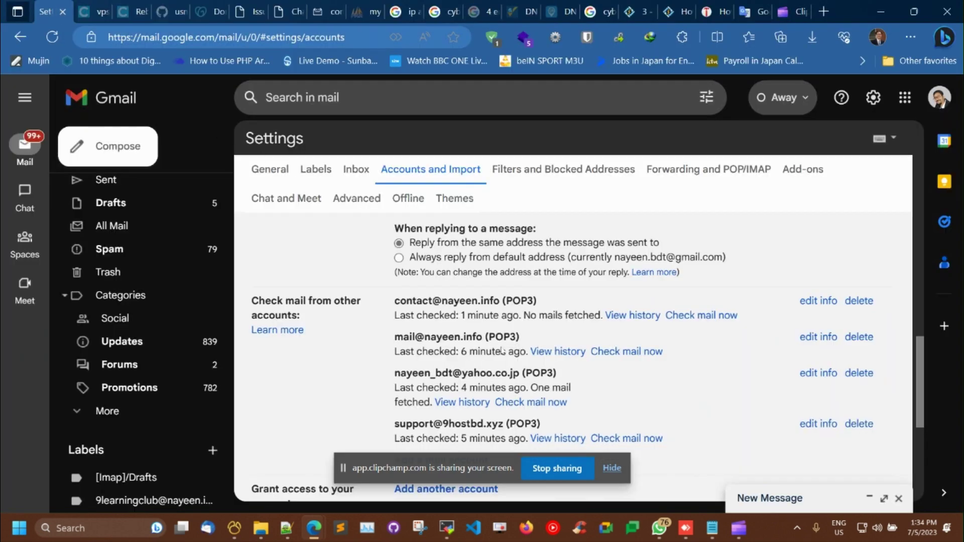
# Step: Confirm the new address is listed under Check mail from other accounts and Send mail as
pyautogui.moveTo(395, 301); pyautogui.dragTo(494, 302)
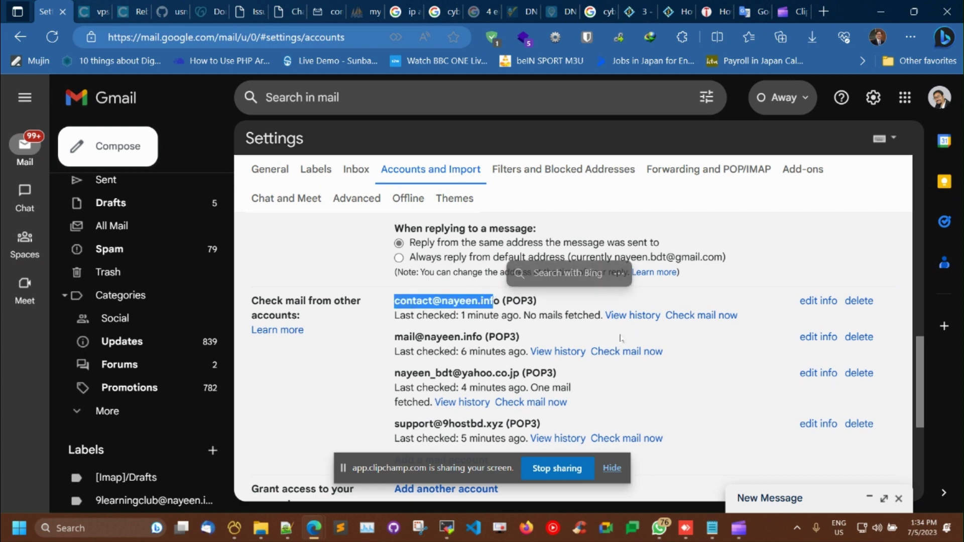
pyautogui.scroll(5, 619, 337)
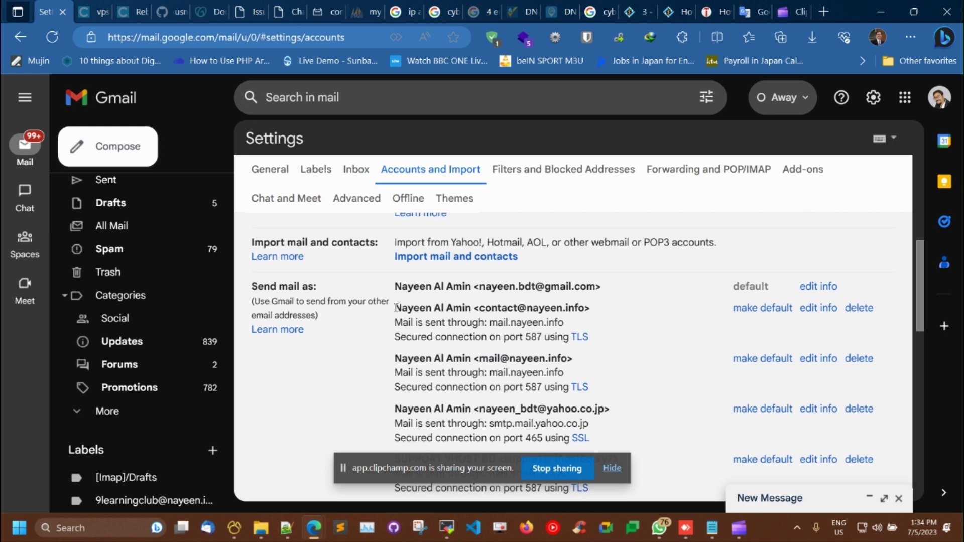
pyautogui.moveTo(396, 308); pyautogui.dragTo(586, 307)
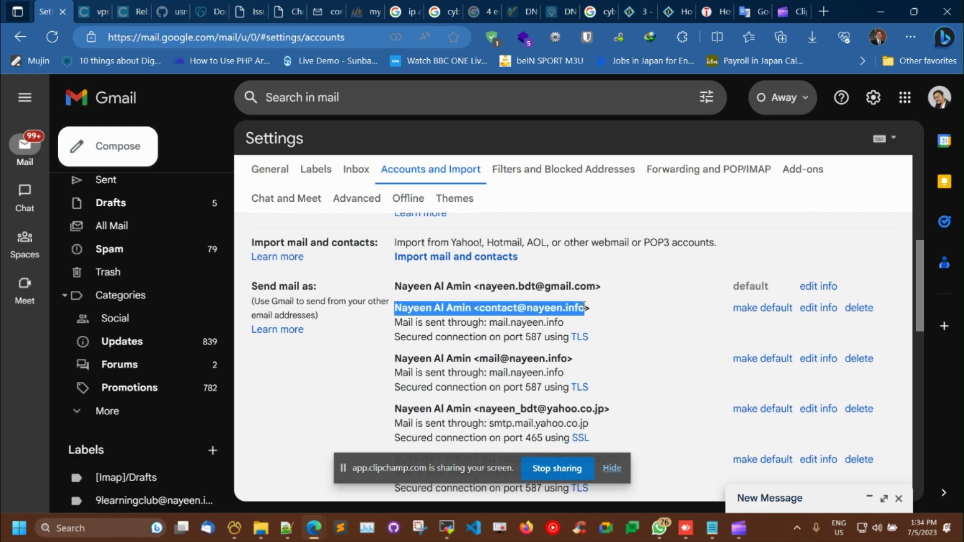
pyautogui.click(593, 313)
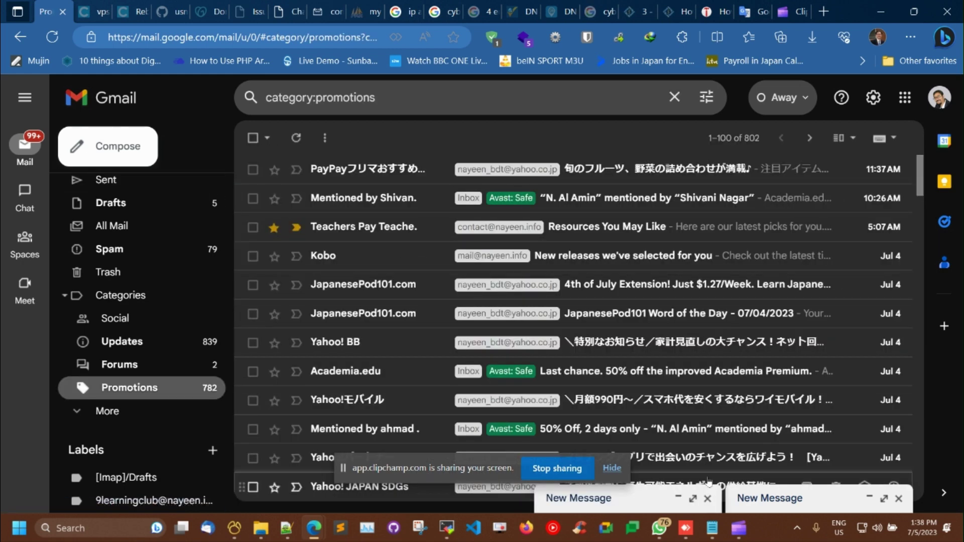
# Step: Close the two leftover drafts, compose a new message, and show its From address choices
pyautogui.click(708, 498)
pyautogui.click(898, 500)
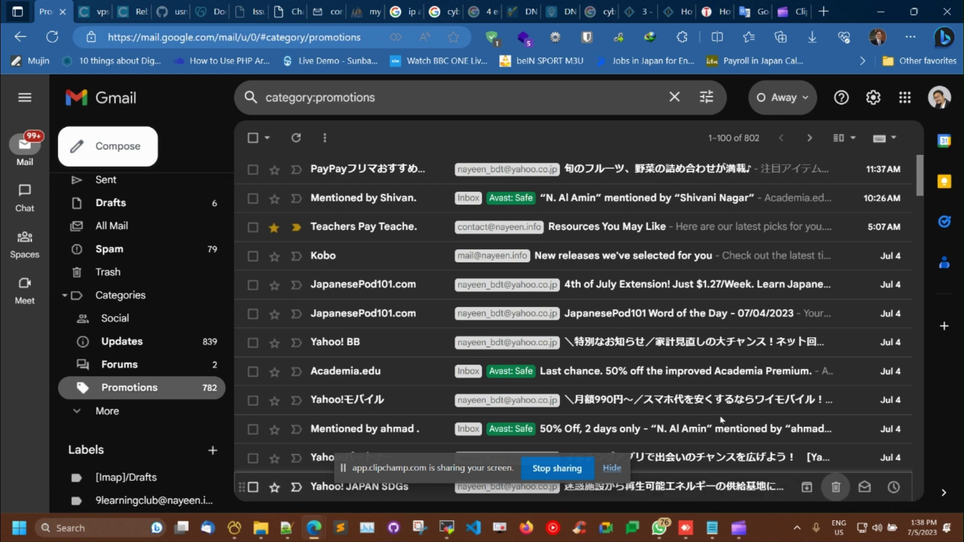
pyautogui.click(143, 149)
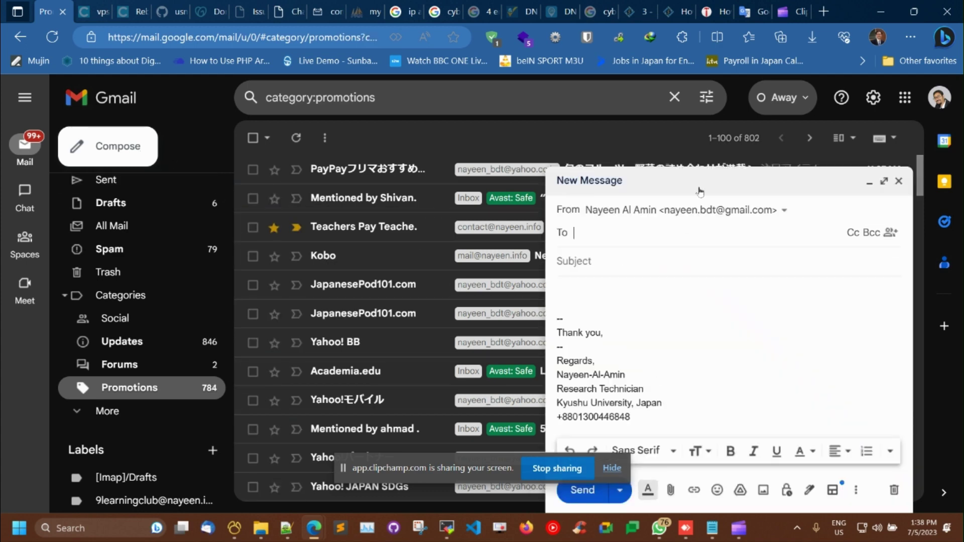
pyautogui.click(773, 210)
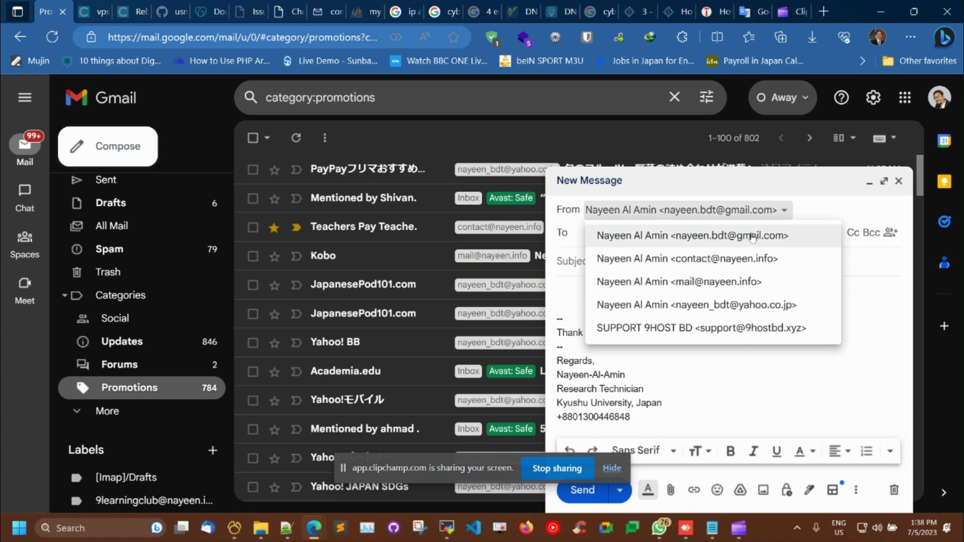